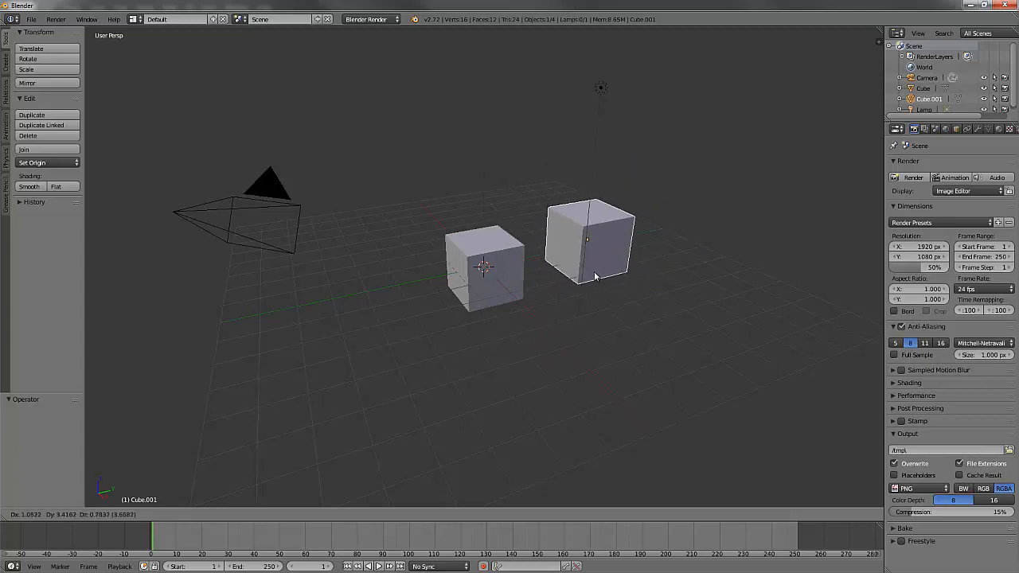
- Constrain the duplicated cube's move to the Y axis and place it about 6.03 units from the original
key("y")
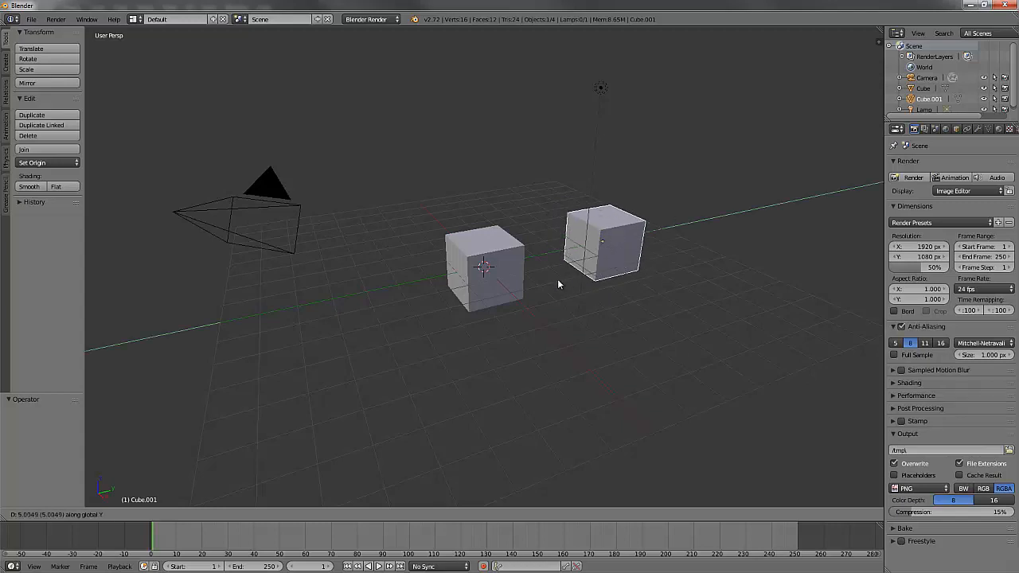
left_click(626, 252)
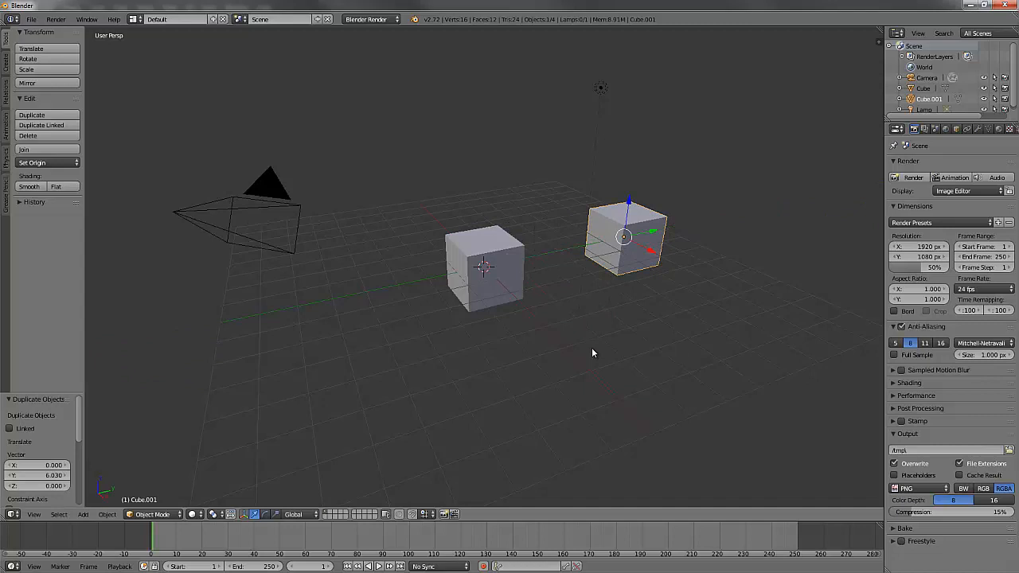
- In the original cube's mesh, move the upper front corner vertex about -0.79 along Z and 0.88 along X
right_click(501, 276)
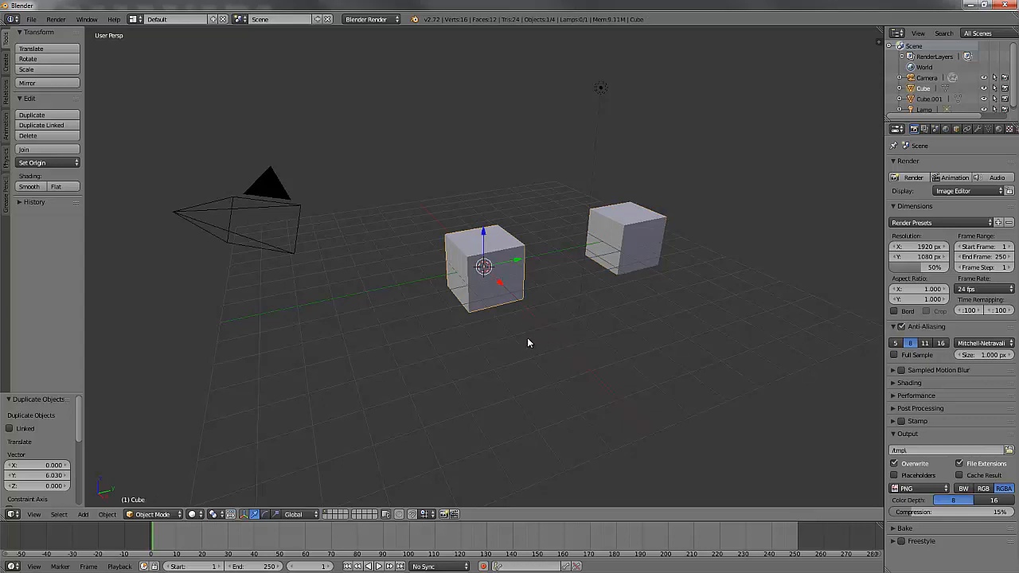
key("Tab")
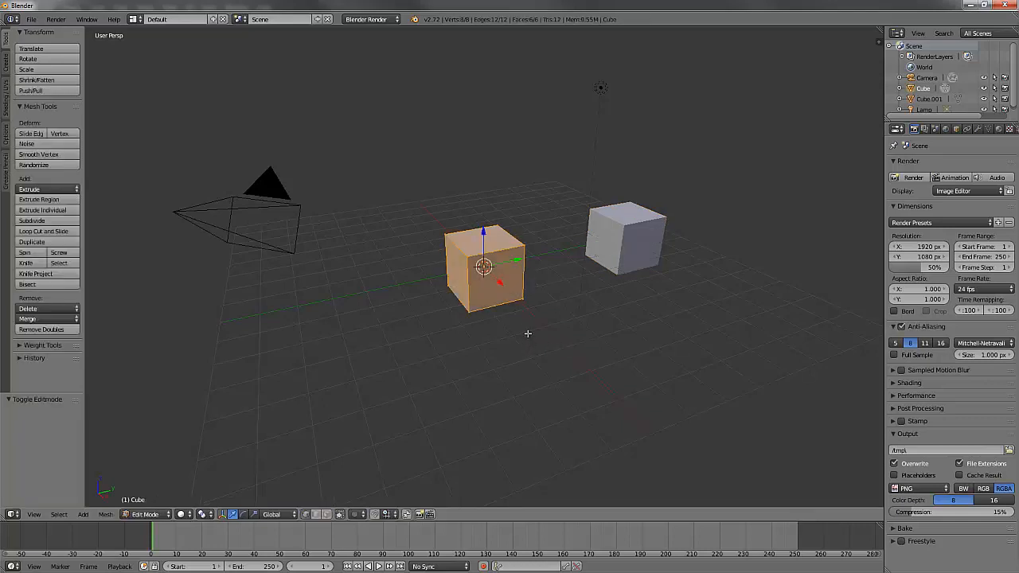
right_click(468, 257)
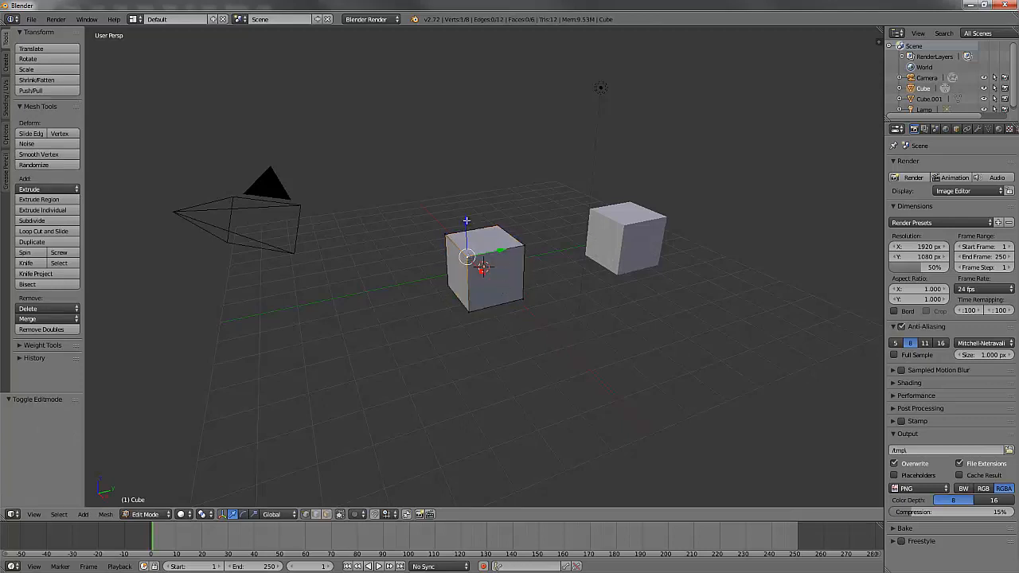
left_click_drag(466, 221, 466, 243)
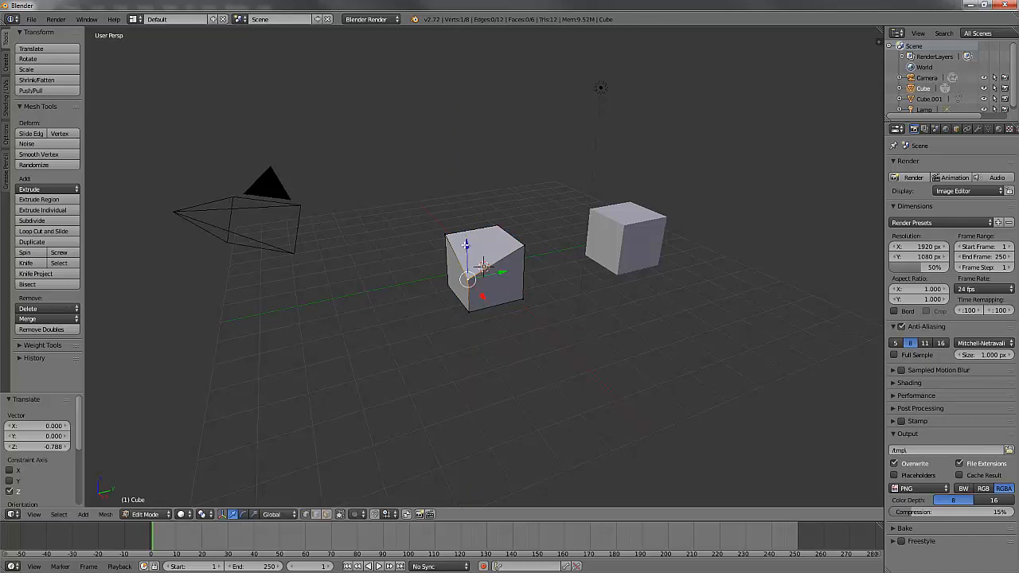
key("g")
key("x")
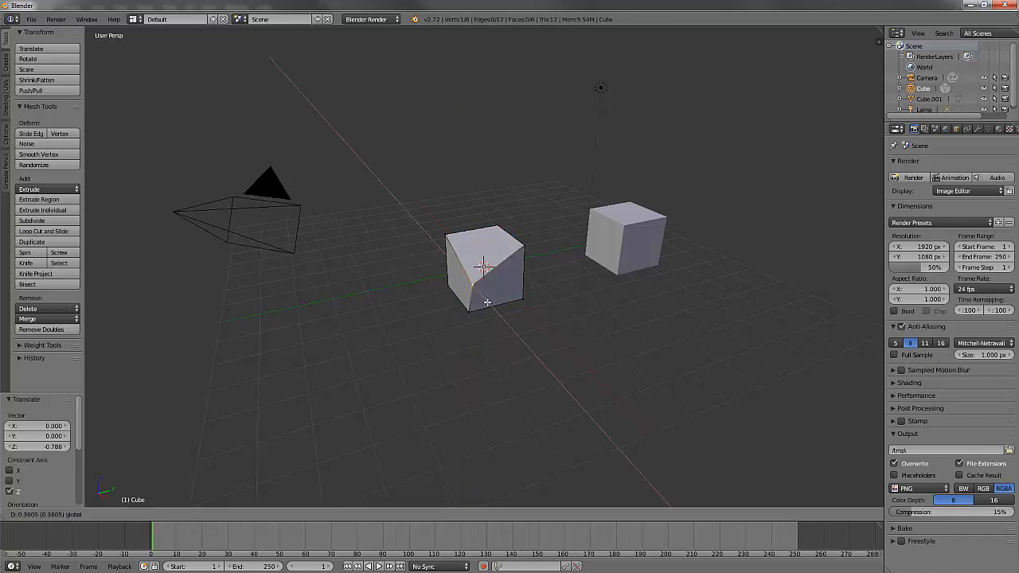
left_click(487, 302)
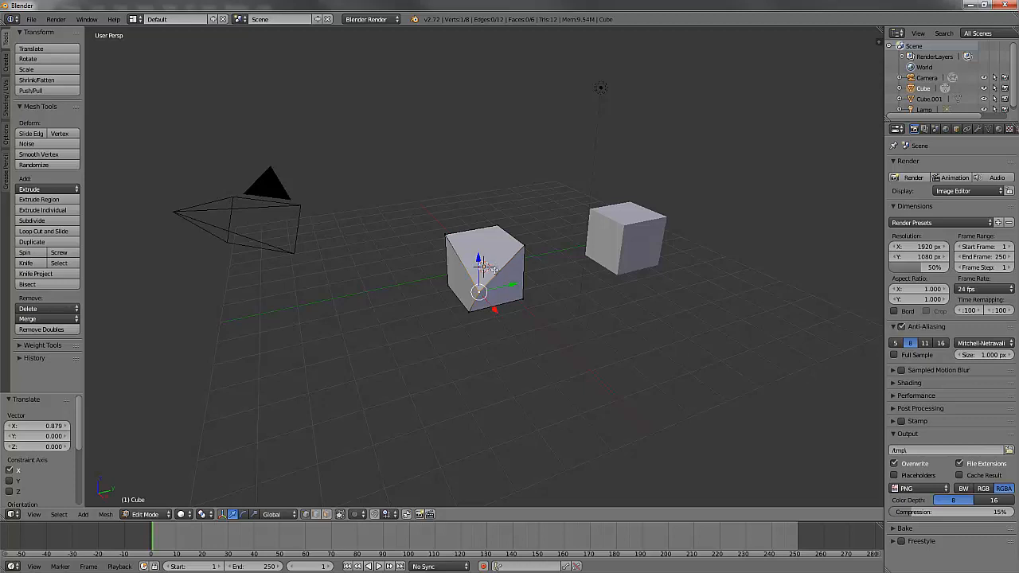
key("Tab")
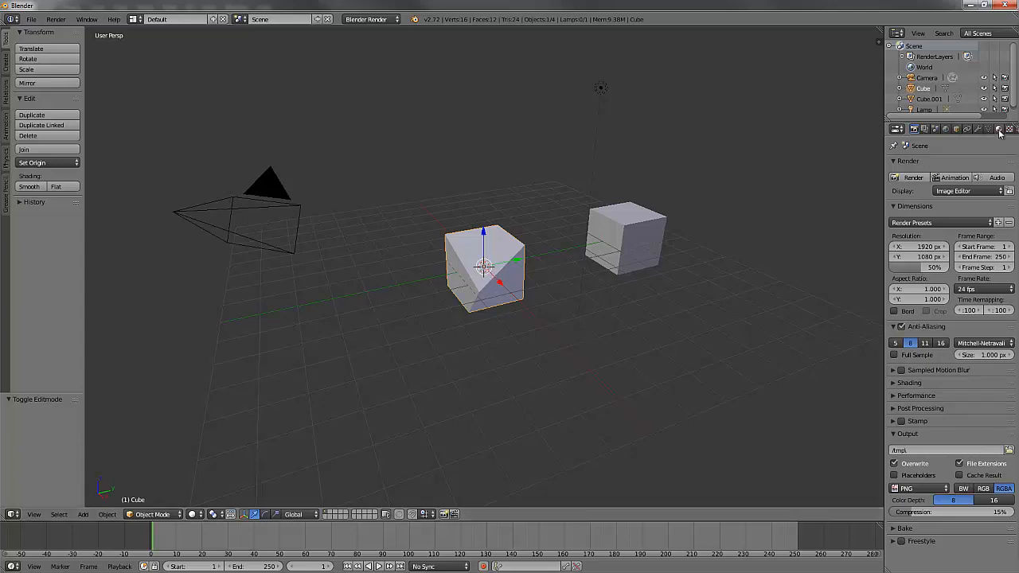
- Change the diffuse colour of the original cube's material to red
left_click(998, 130)
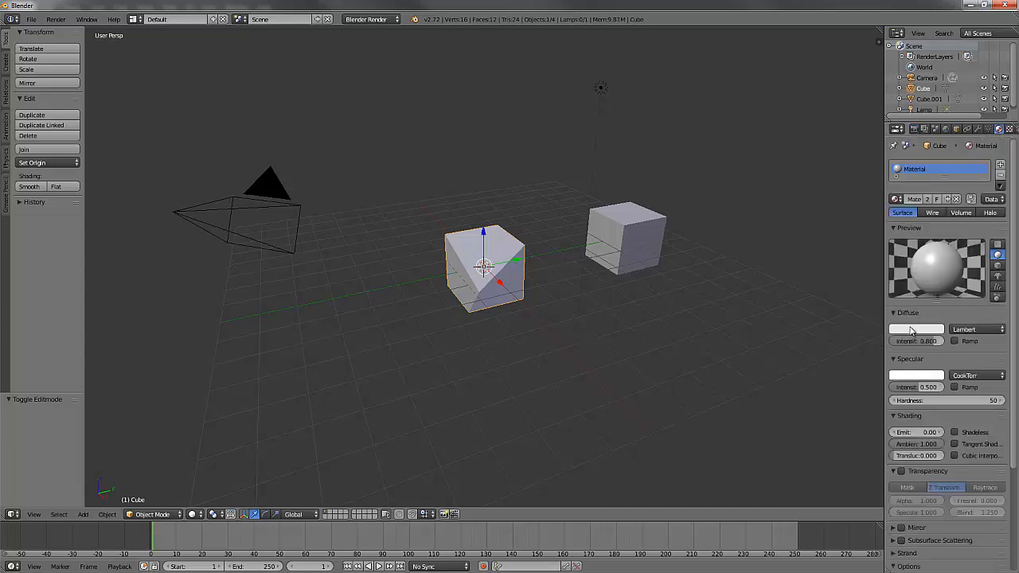
left_click(912, 329)
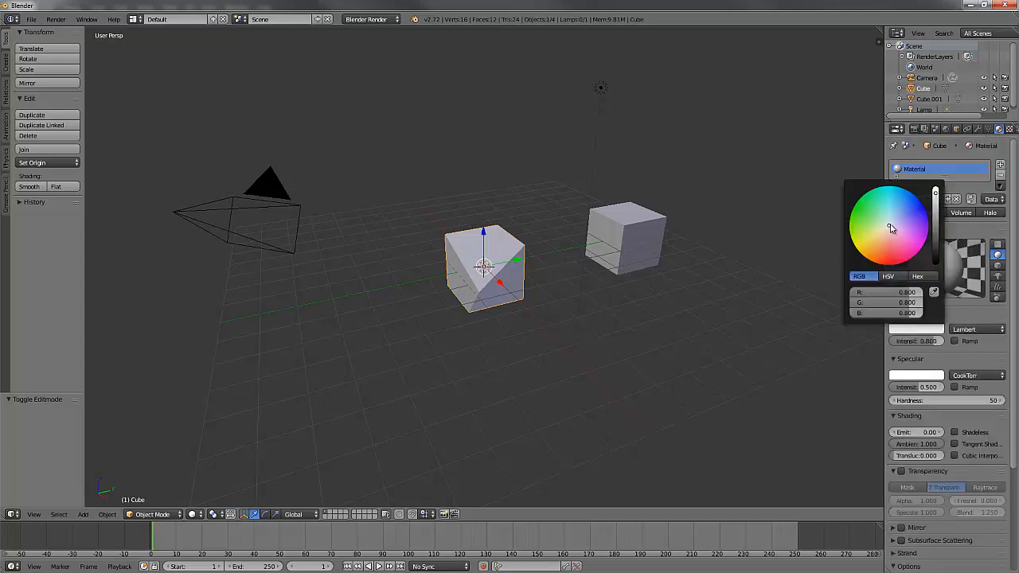
left_click_drag(891, 235, 889, 264)
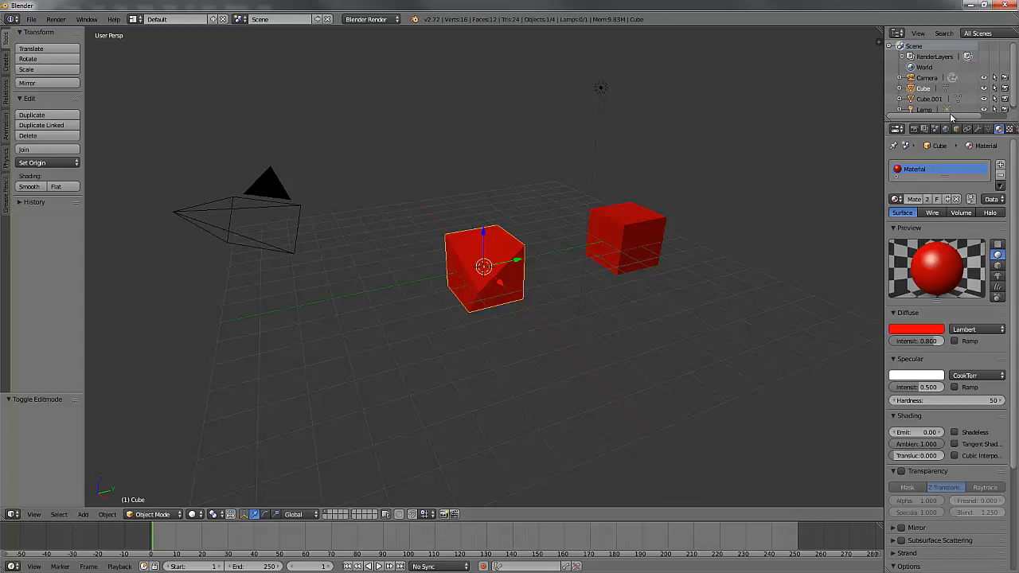
- Enlarge the Outliner and expand Cube and Cube.001 down to their mesh data and materials
left_click_drag(950, 120, 949, 195)
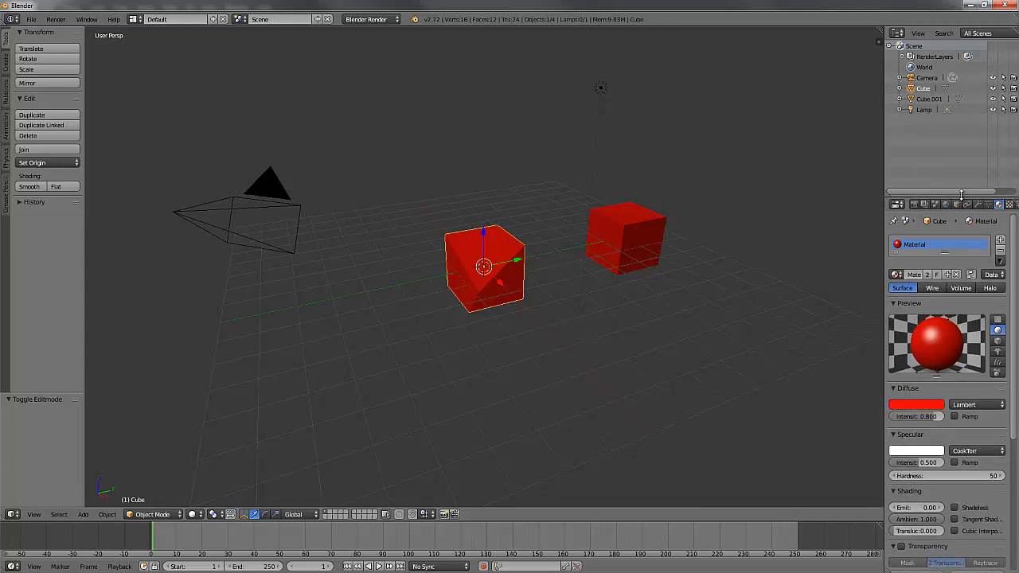
left_click(900, 88)
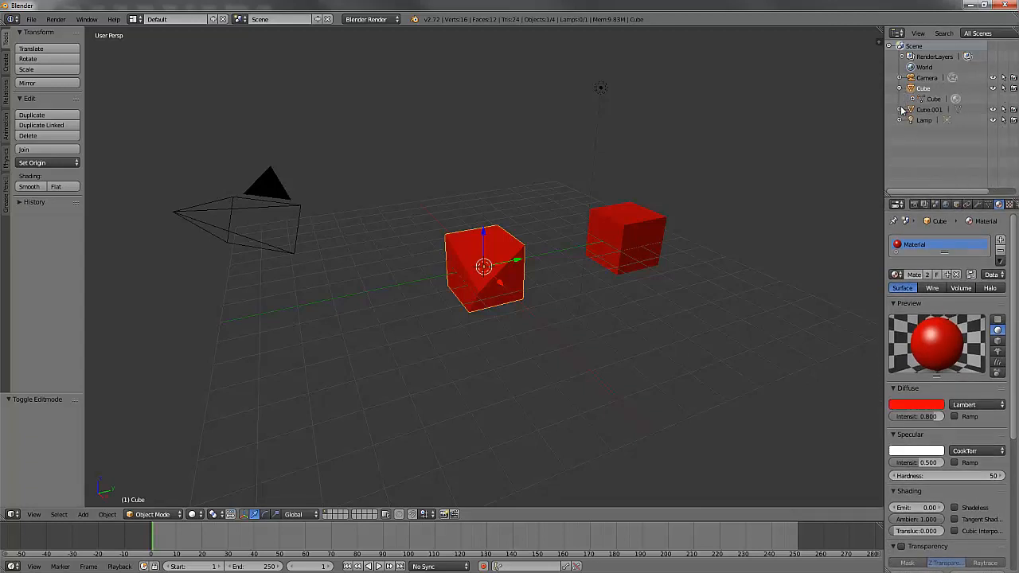
left_click(900, 109)
left_click(912, 99)
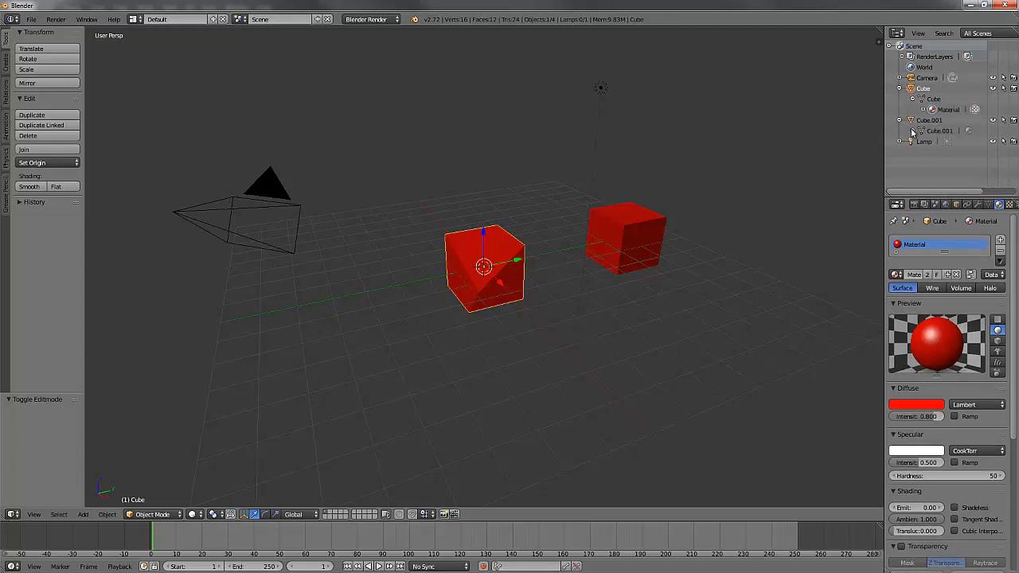
left_click(912, 131)
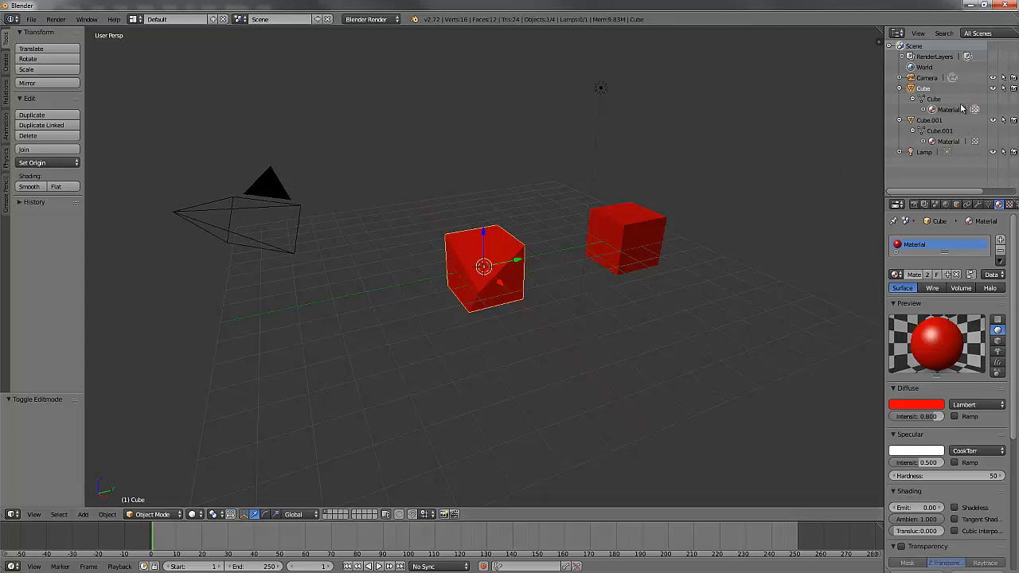
- Unlink the material from Cube.001 and deselect all objects
right_click(951, 140)
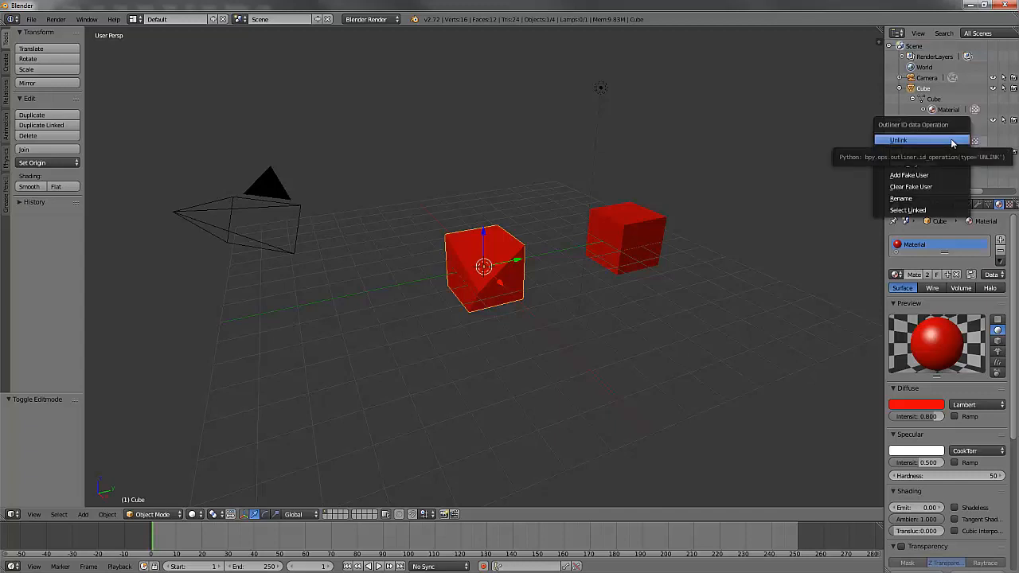
left_click(933, 140)
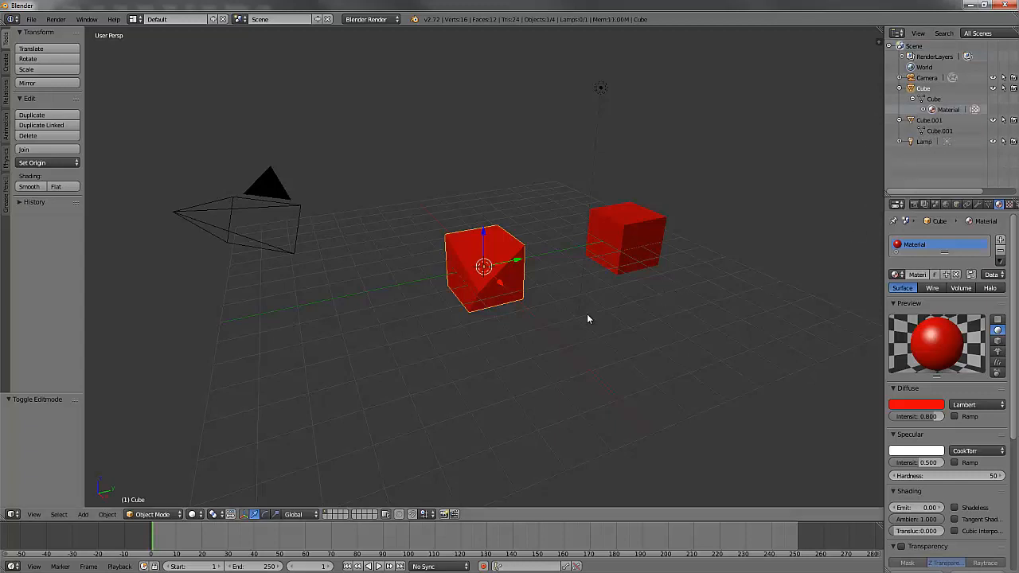
key("a")
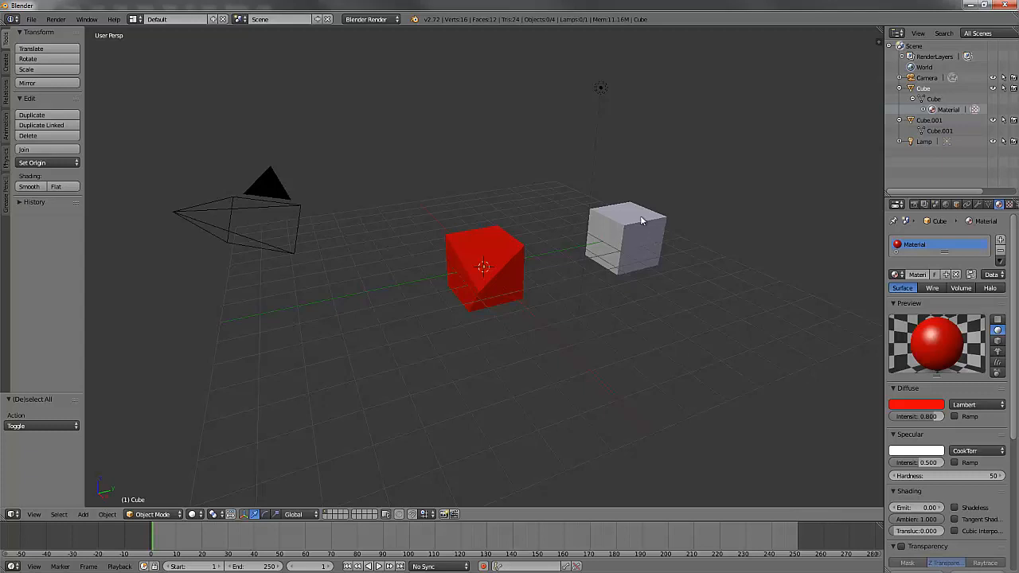
- Give Cube.001 a new material with a blue diffuse colour
right_click(635, 232)
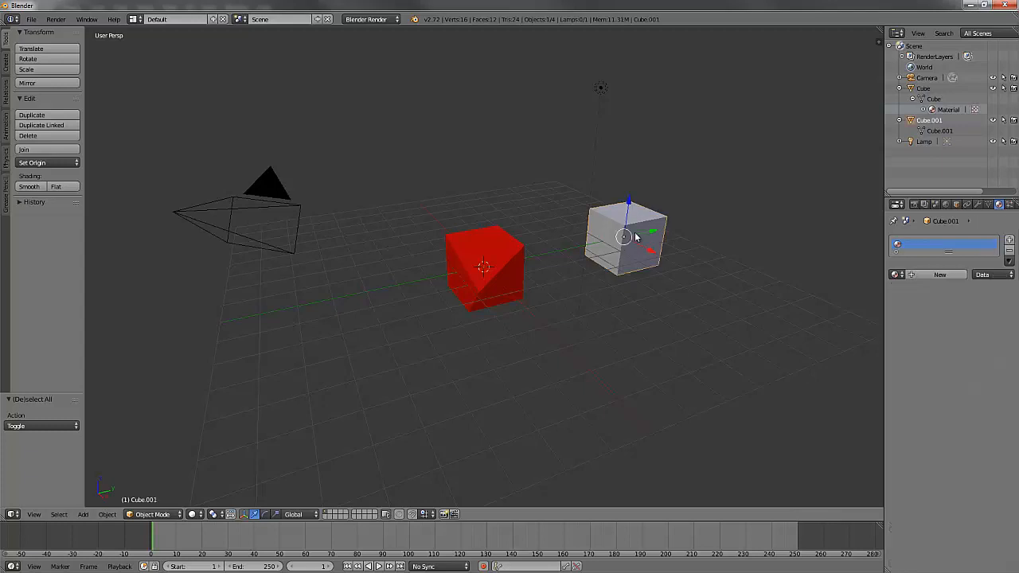
left_click(940, 275)
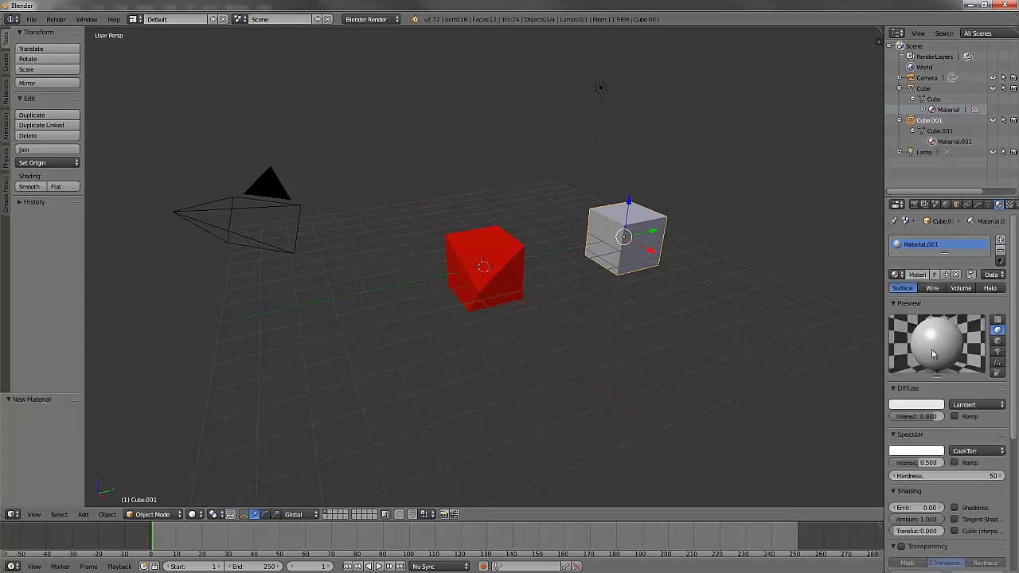
left_click(923, 404)
left_click(892, 305)
left_click_drag(892, 305, 912, 322)
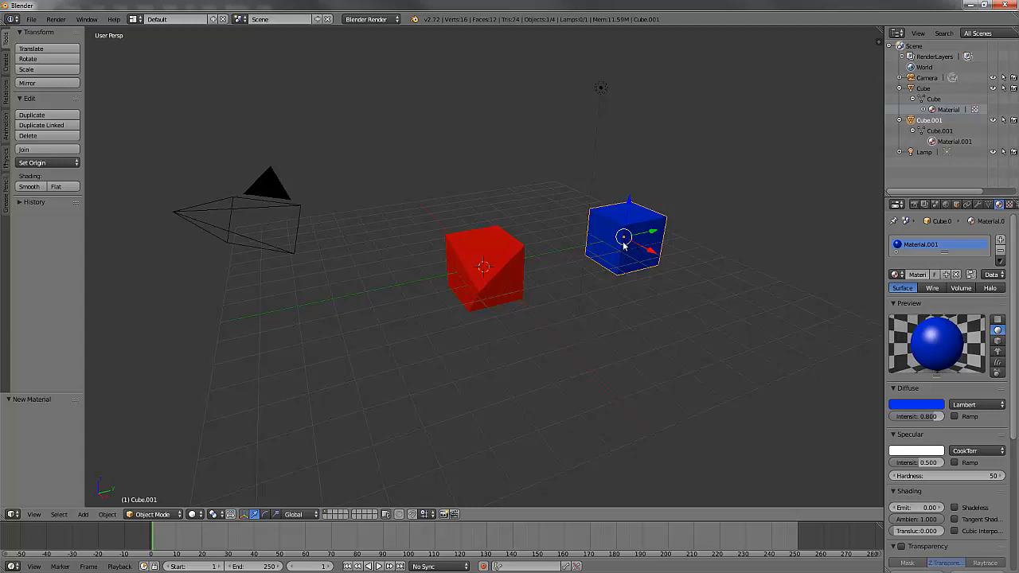
- Make a linked duplicate of the blue cube and place it about 4.94 units along the X axis
key("shift+d")
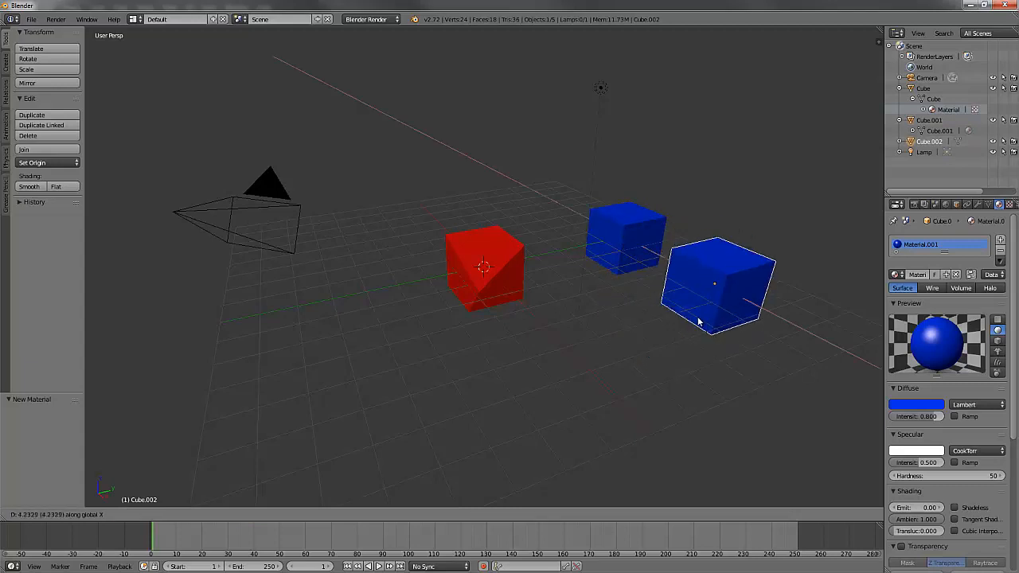
left_click(711, 339)
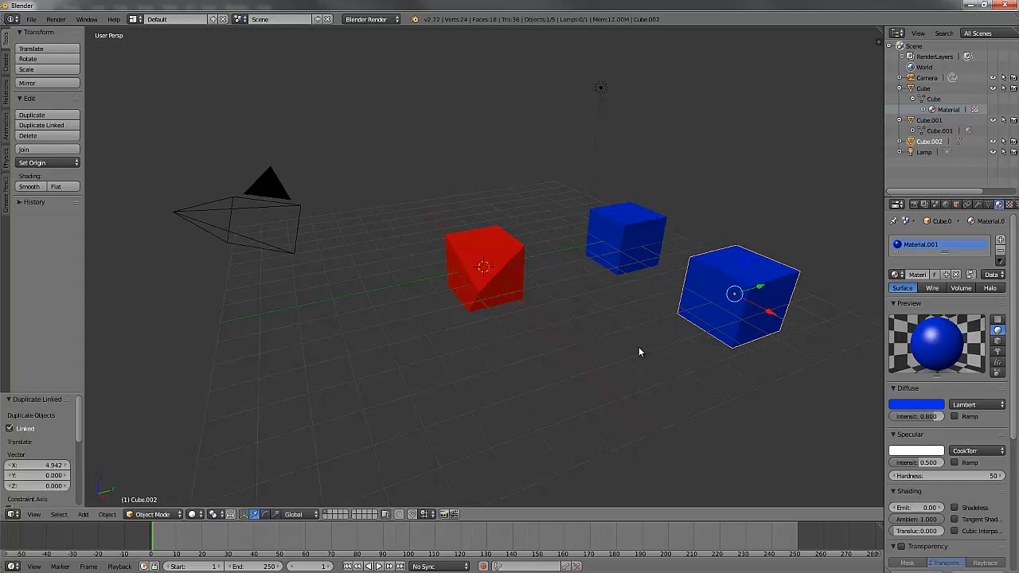
- In Cube.001's mesh, move the upper front corner vertex about -0.83 along Z and -0.95 along Y
middle_click_drag(638, 350, 544, 352)
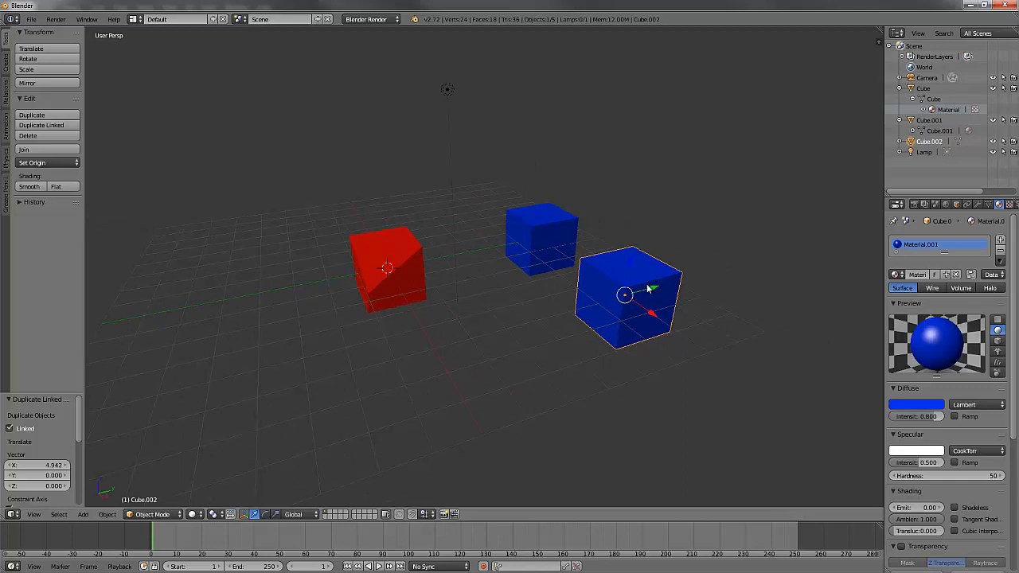
right_click(547, 233)
key("Tab")
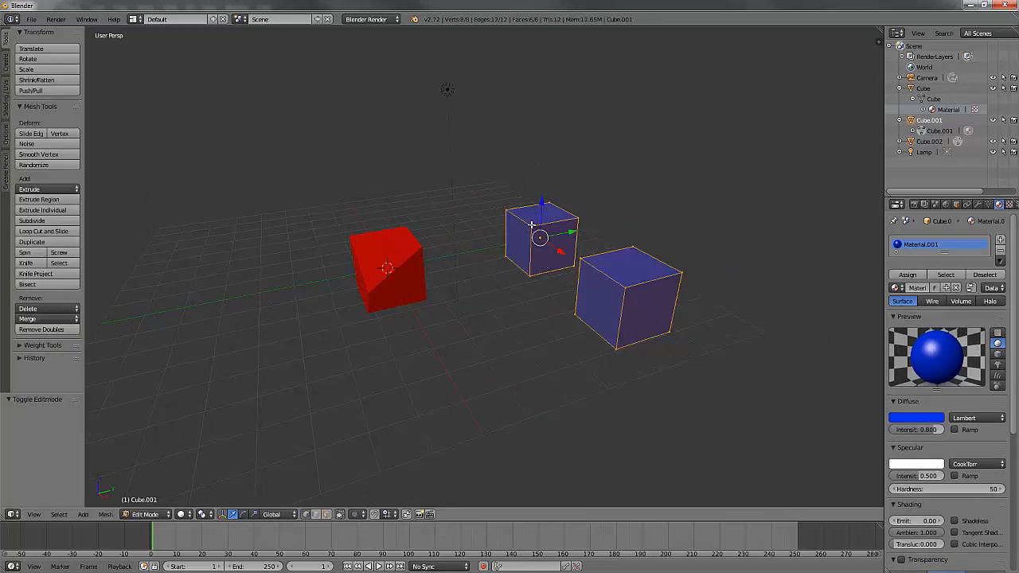
key("a")
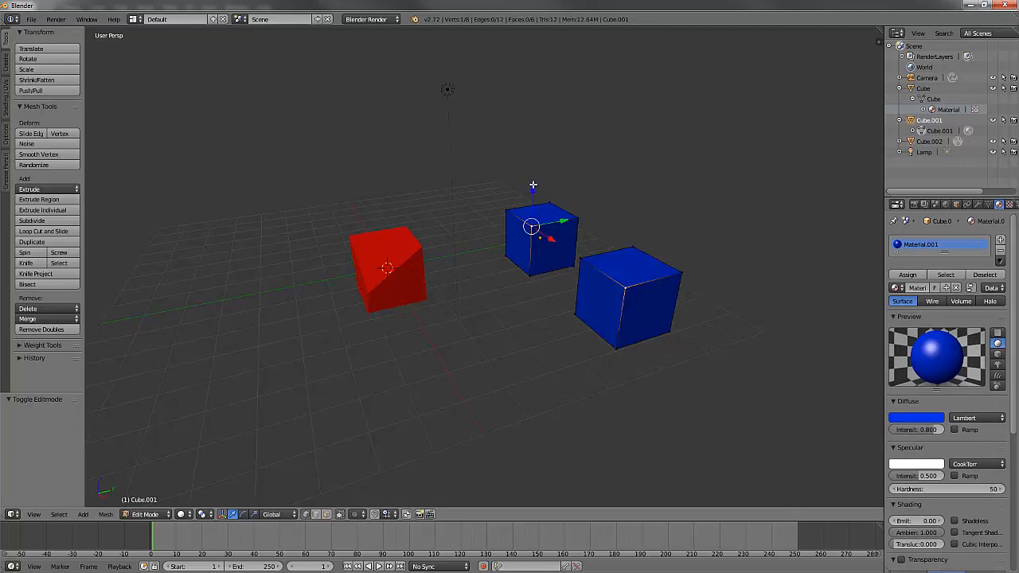
key("g")
key("z")
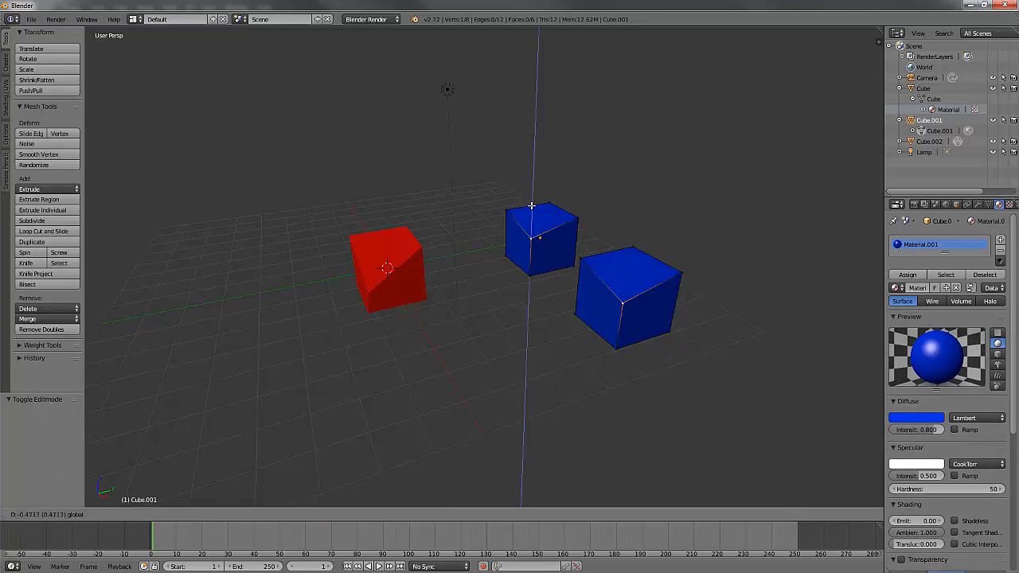
left_click(532, 209)
key("g")
key("y")
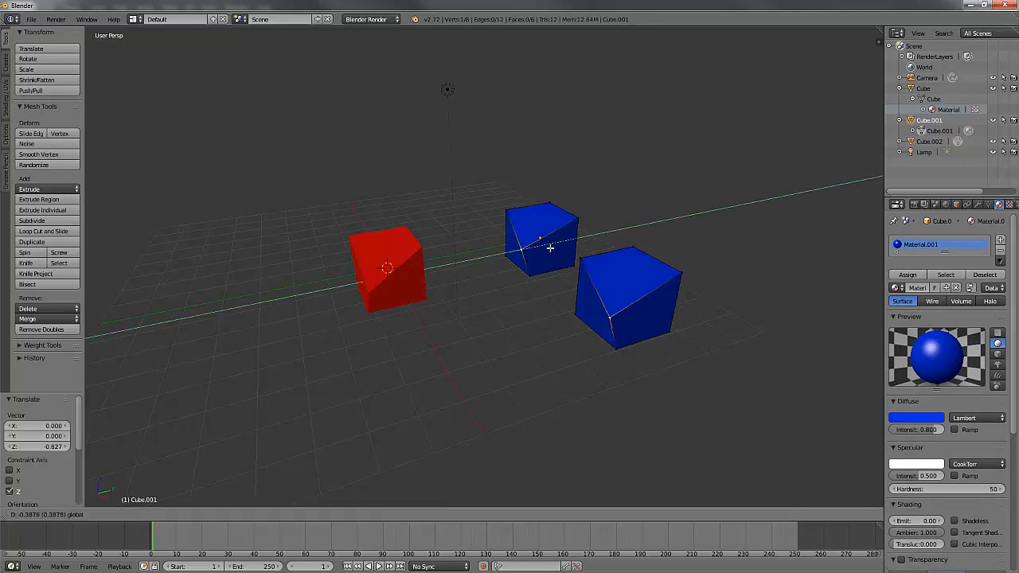
left_click(513, 251)
- Move the same vertex about 1.21 along X and raise it about 3.39 along Z into a peak
key("g")
key("x")
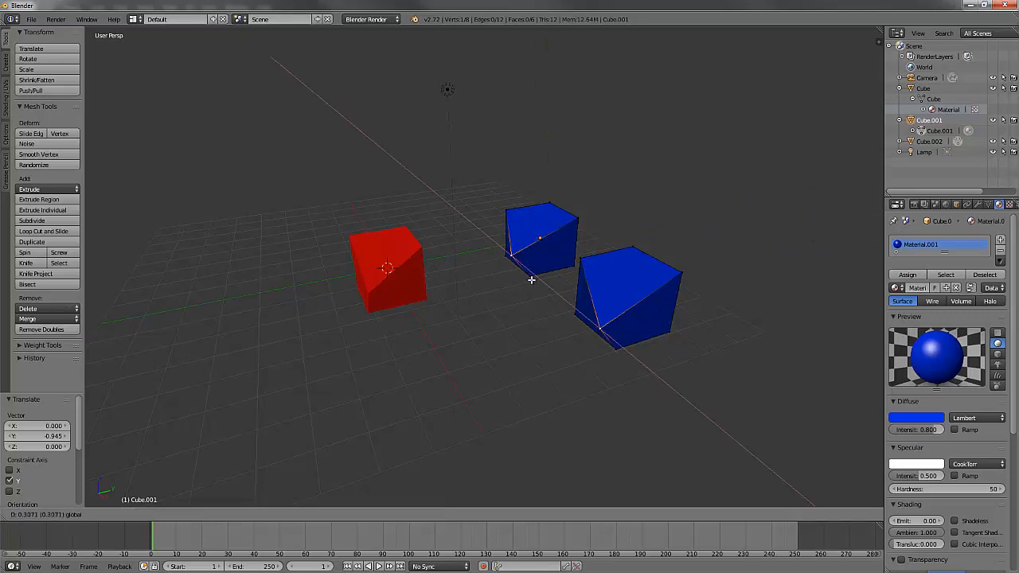
left_click(527, 232)
key("g")
key("z")
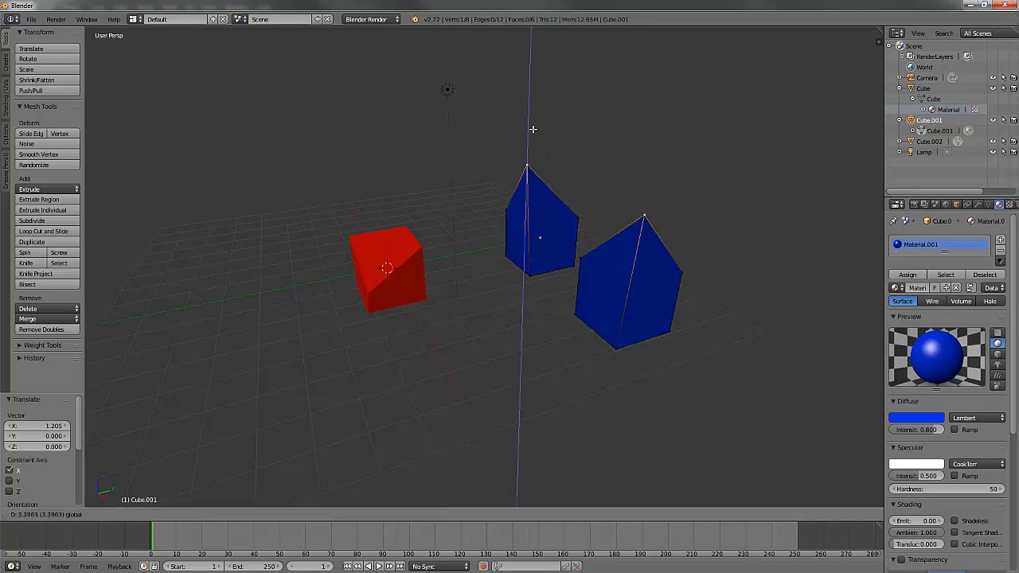
left_click(527, 125)
- Expand Cube.002 and Cube.001 in the Outliner down to their mesh data and material
mouse_move(506, 327)
middle_mouse_down("shift")
mouse_move(552, 341)
mouse_move(516, 319)
middle_mouse_up("shift")
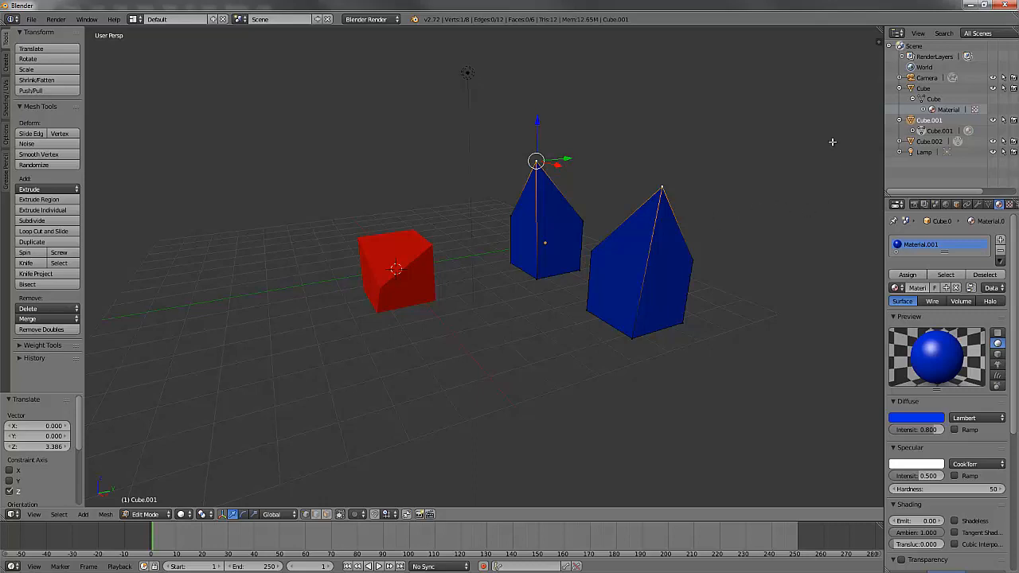
left_click(900, 141)
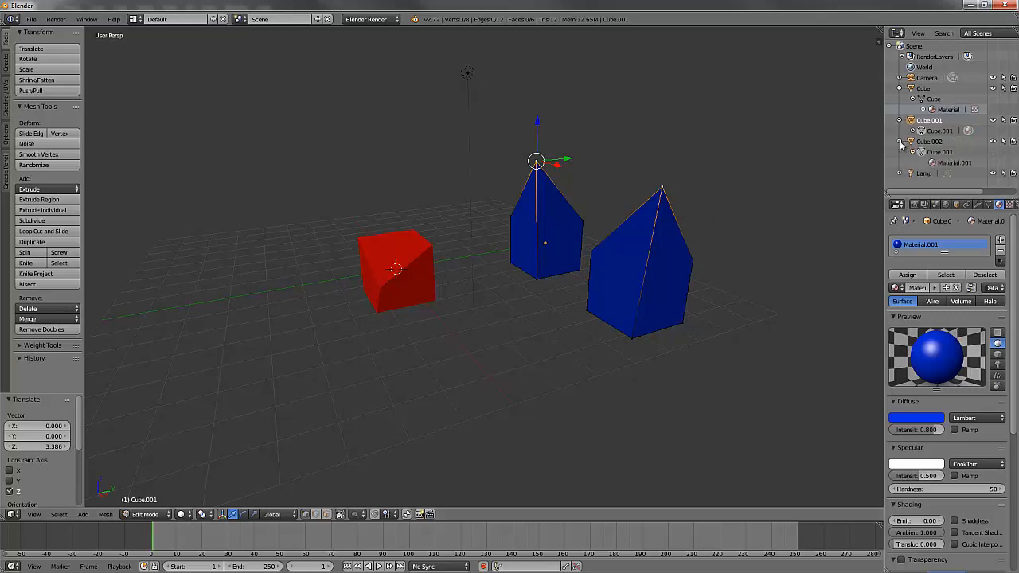
left_click(911, 152)
left_click(912, 152)
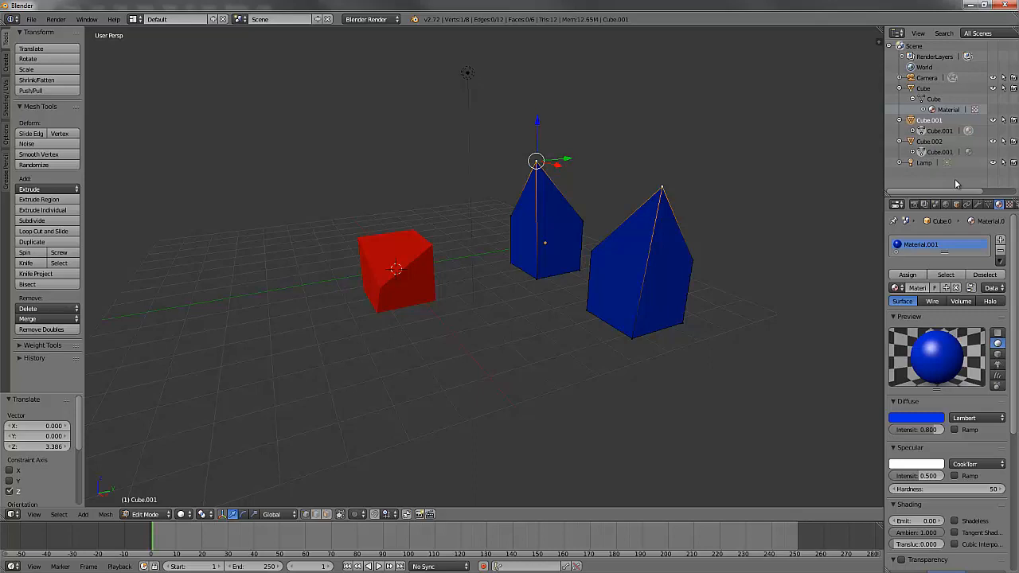
left_click(912, 152)
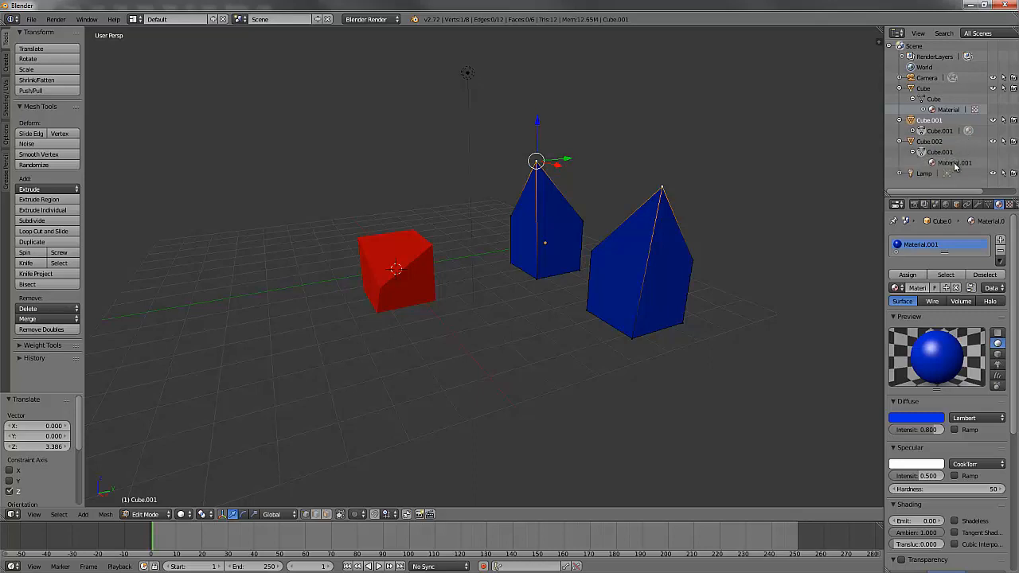
left_click(913, 130)
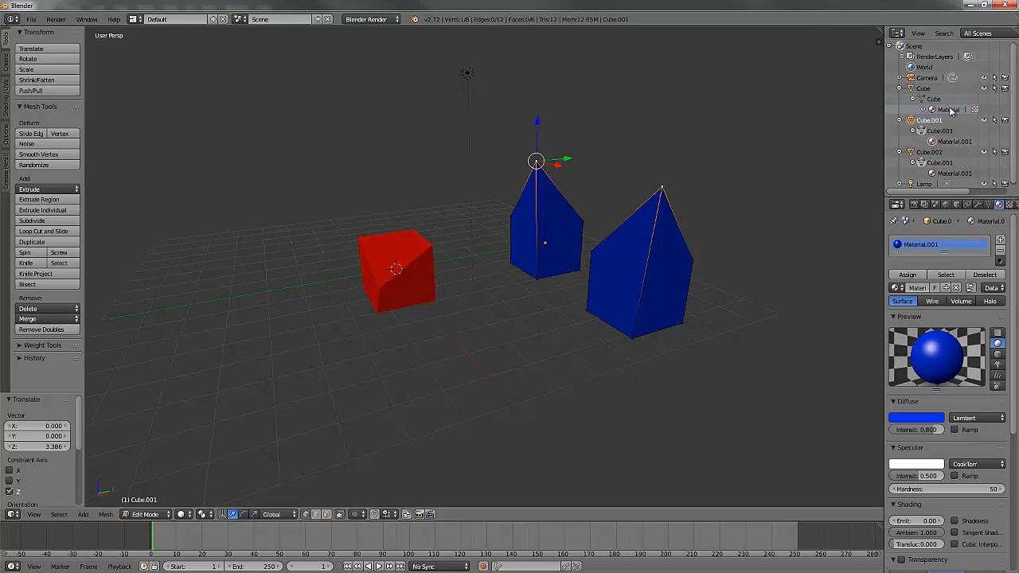
- Unlink Material.001 from the mesh of Cube.002 and return to Object Mode
right_click(949, 174)
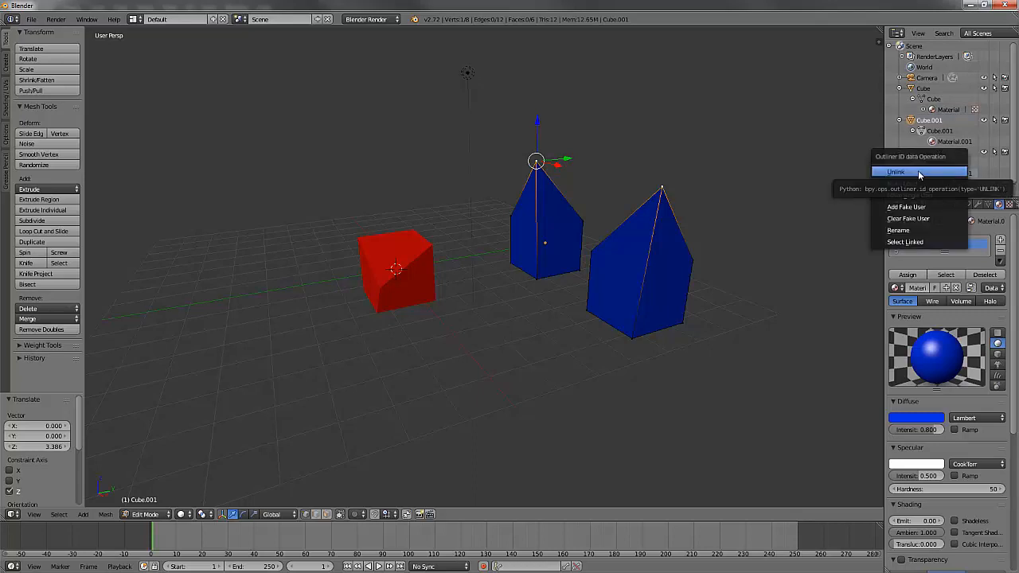
left_click(917, 170)
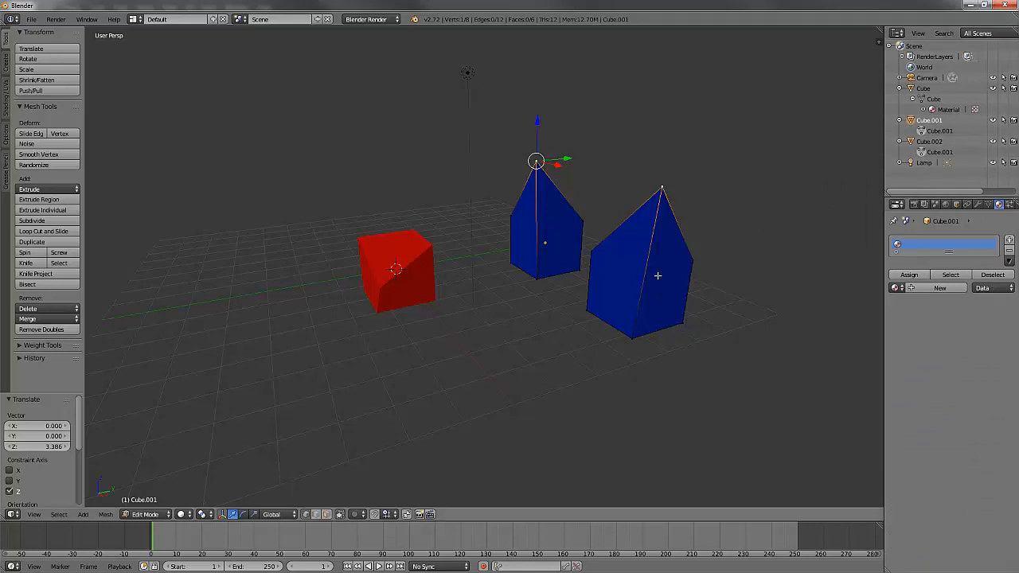
key("Tab")
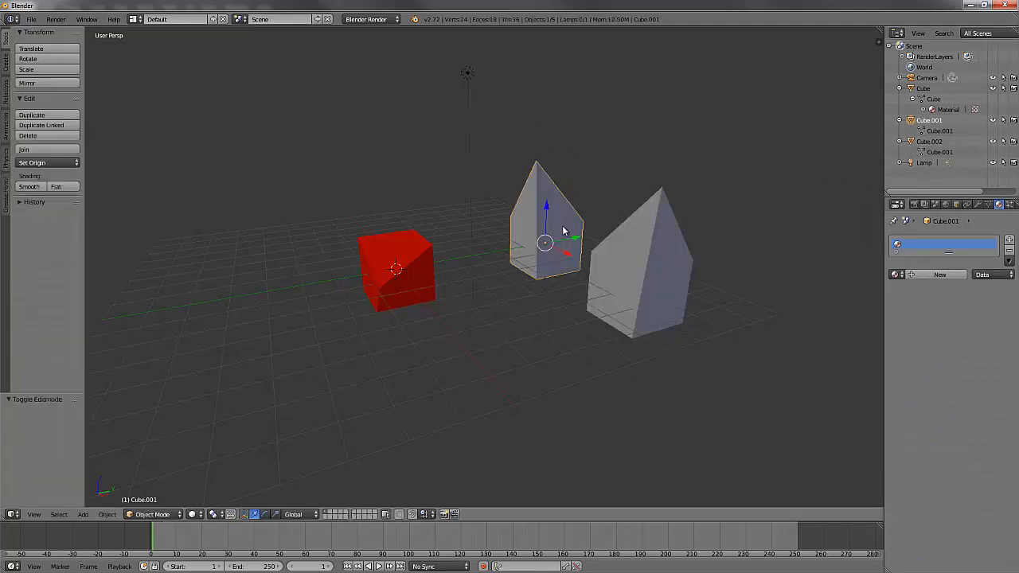